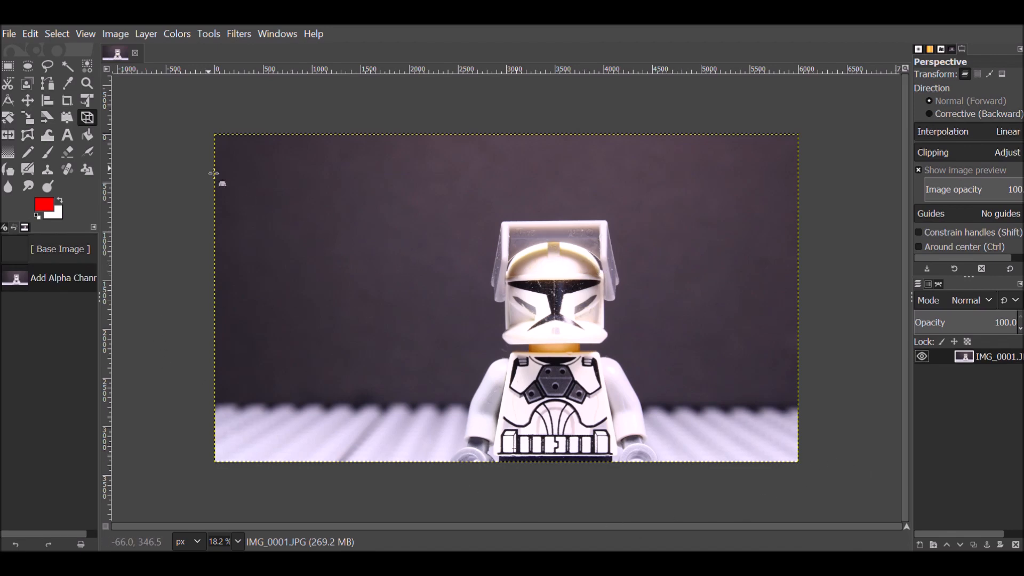
# Step: With Free Select, start outlining the minifigure from its left-hand side at the image's bottom edge, up the arm and shoulder to the neck
pyautogui.click(48, 66)
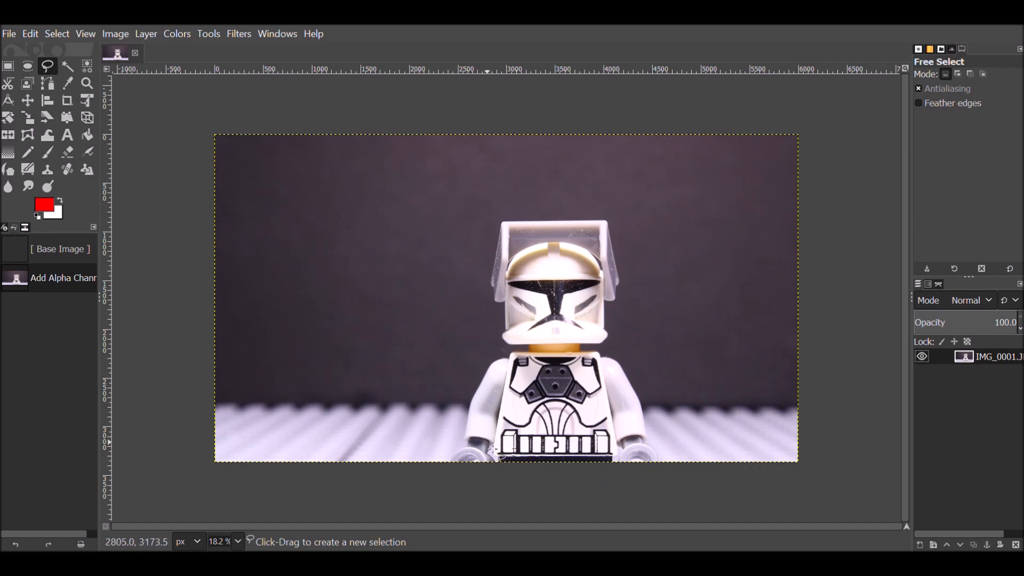
pyautogui.click(449, 460)
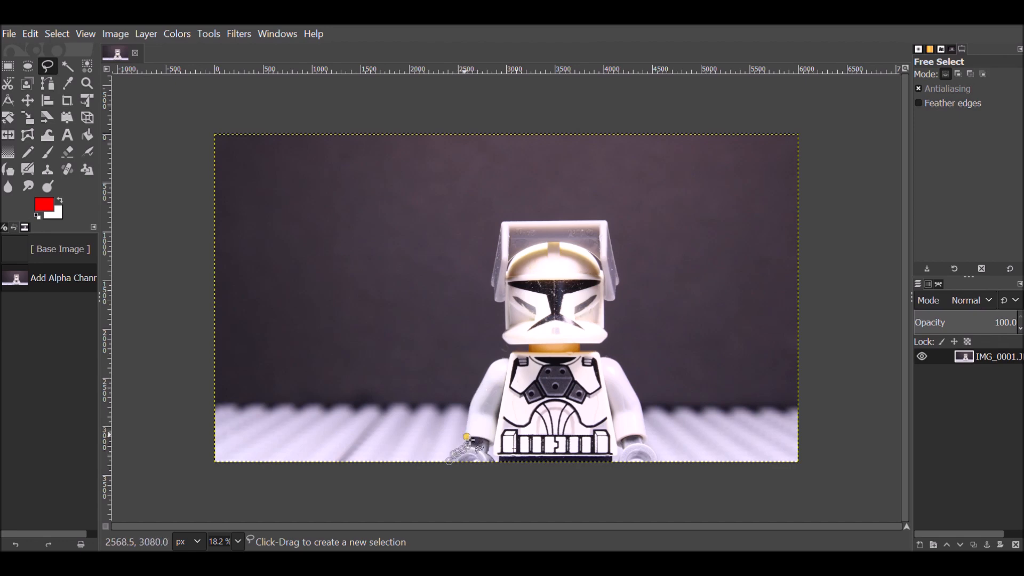
pyautogui.click(470, 408)
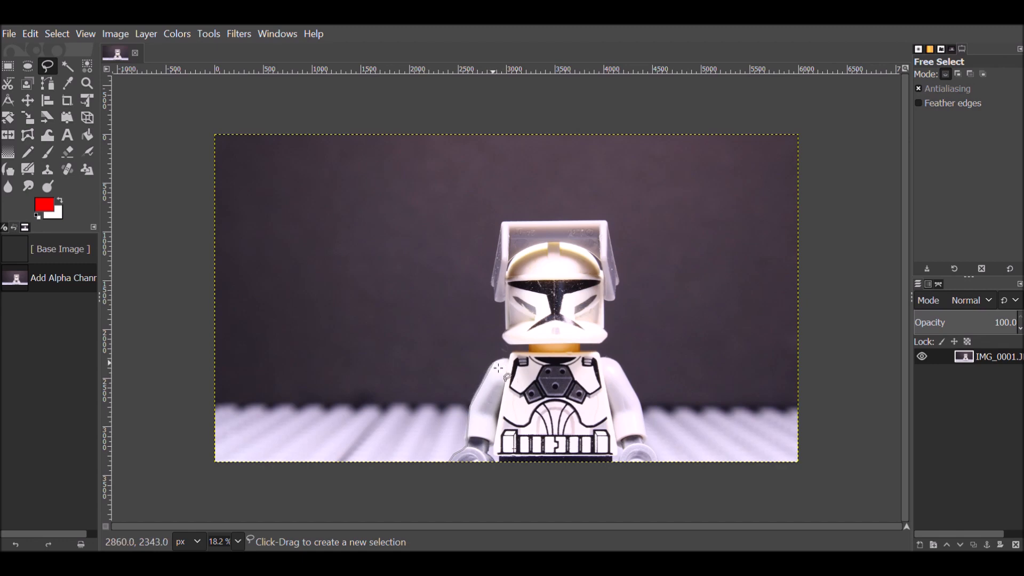
pyautogui.click(493, 363)
pyautogui.click(498, 361)
pyautogui.click(503, 361)
pyautogui.click(508, 359)
pyautogui.click(513, 355)
pyautogui.click(528, 352)
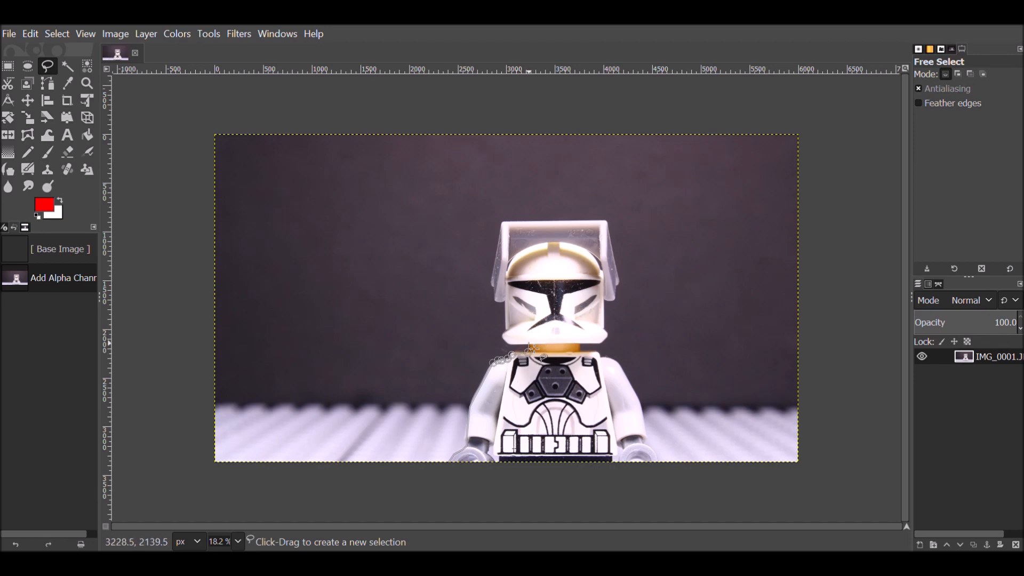
pyautogui.press('BackSpace')
# Step: Continue the selection outline up the left side of the helmet and visor to the visor's upper-left corner
pyautogui.click(507, 331)
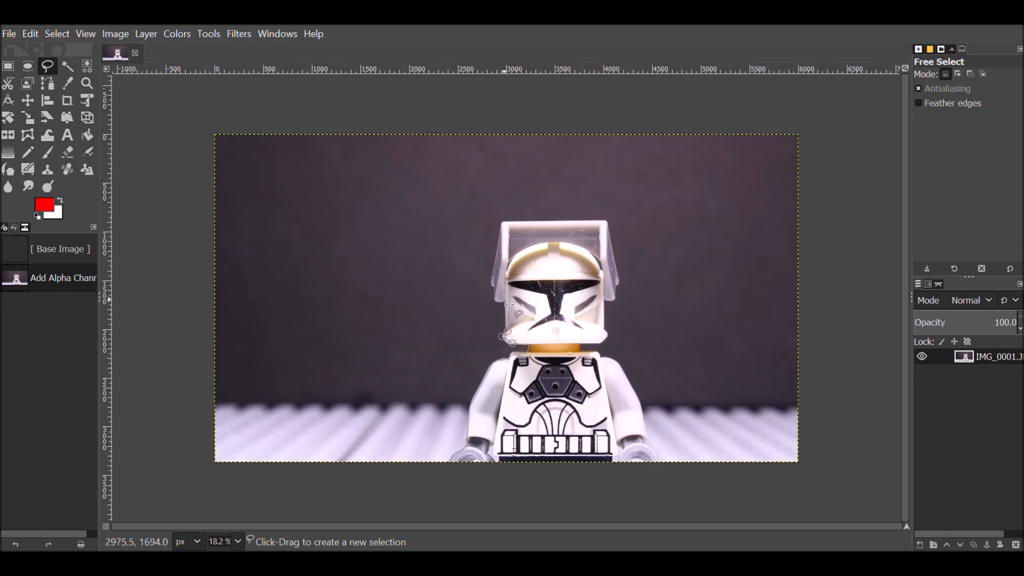
pyautogui.click(504, 300)
pyautogui.click(494, 300)
pyautogui.click(494, 283)
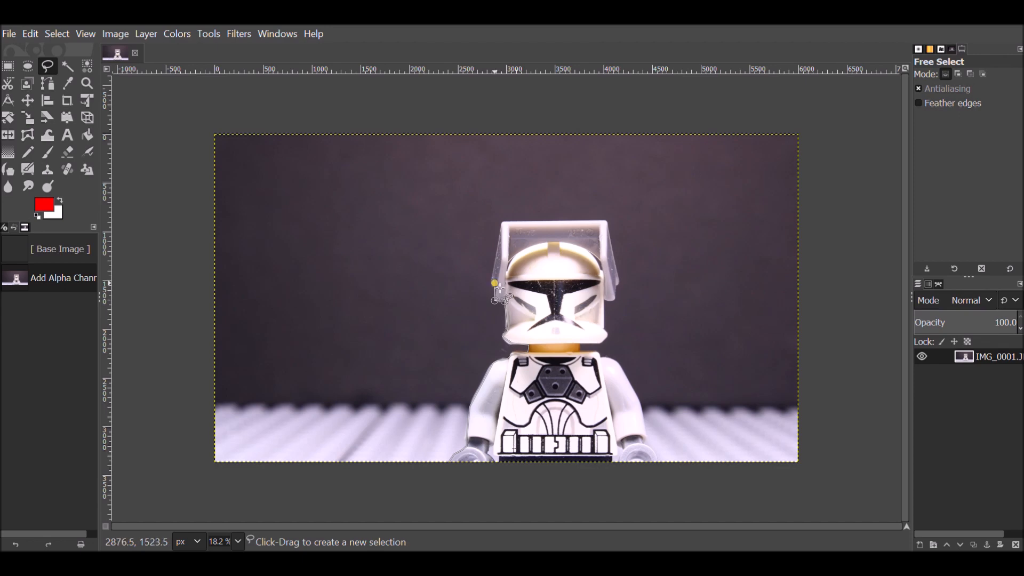
pyautogui.click(503, 221)
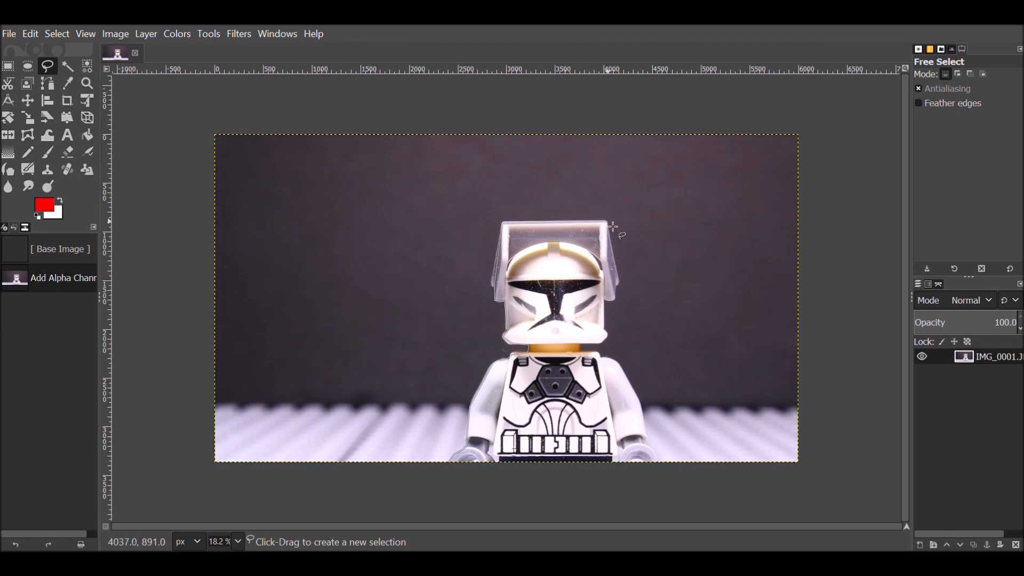
# Step: Continue the outline across the visor's upper edge and down the right side of the visor and helmet to the chin
pyautogui.click(610, 225)
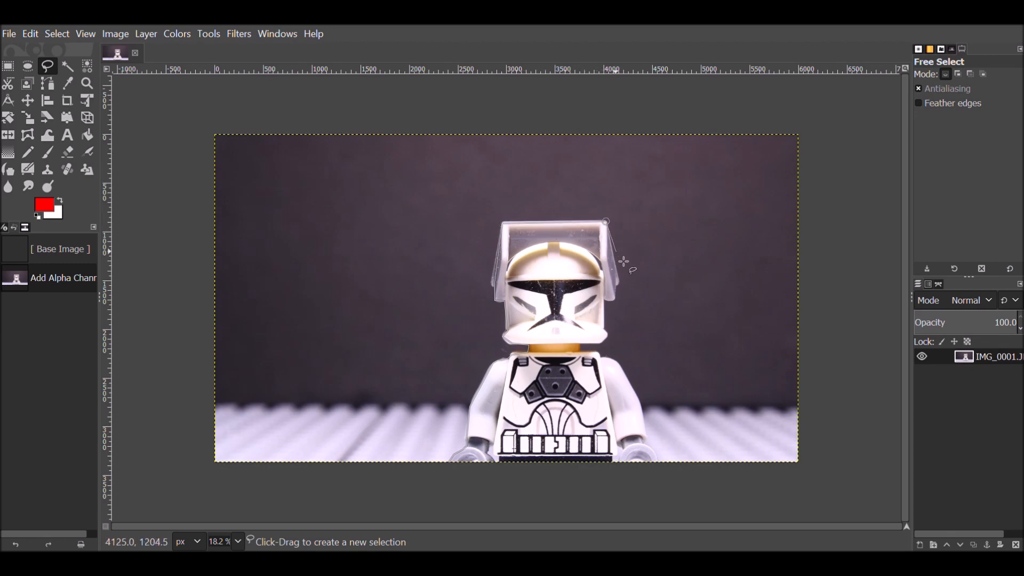
pyautogui.click(619, 281)
pyautogui.click(617, 286)
pyautogui.click(614, 294)
pyautogui.click(613, 298)
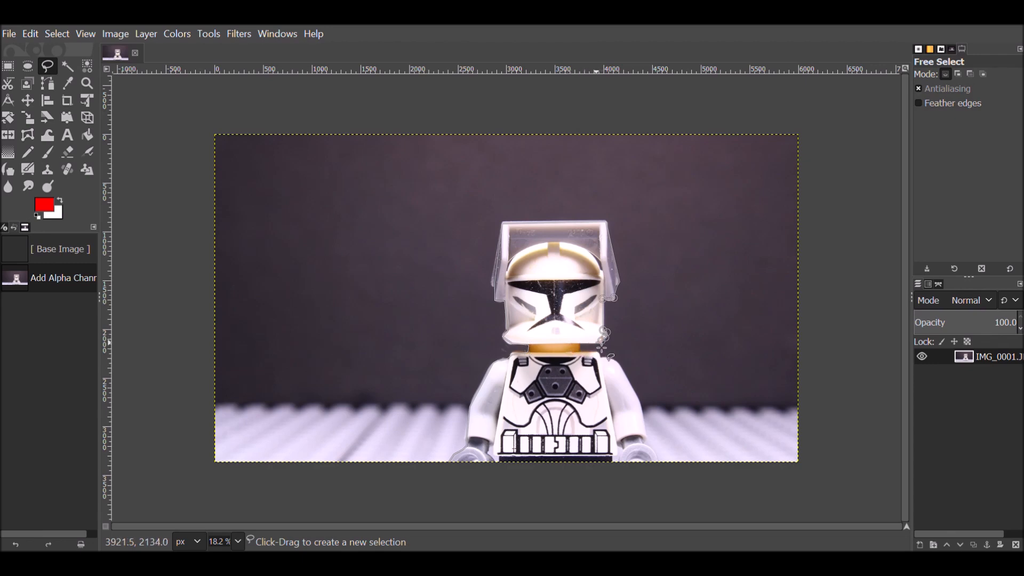
pyautogui.click(597, 342)
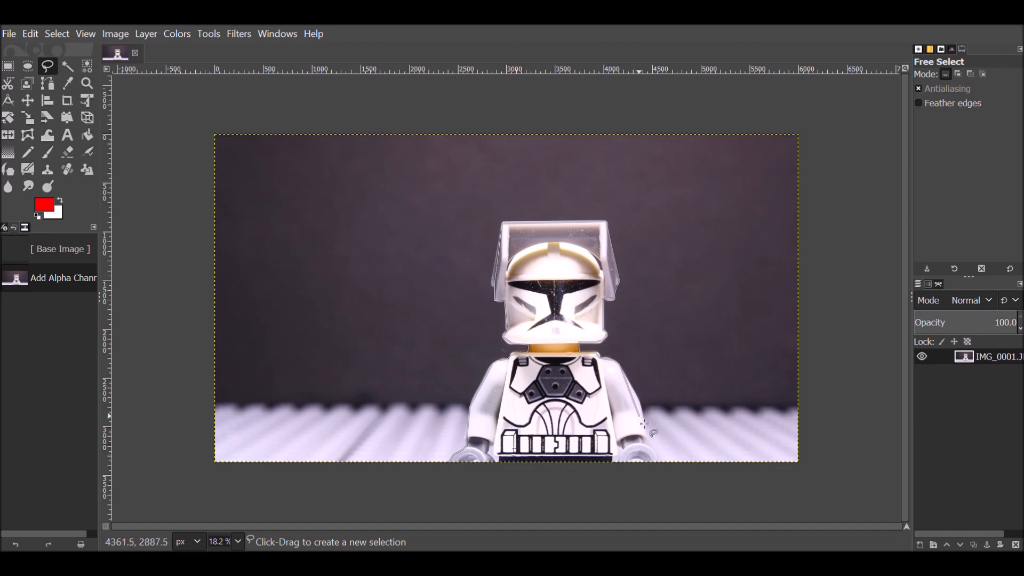
# Step: Outline the right arm and hand down to the image's bottom edge and close the selection at its starting point
pyautogui.click(639, 400)
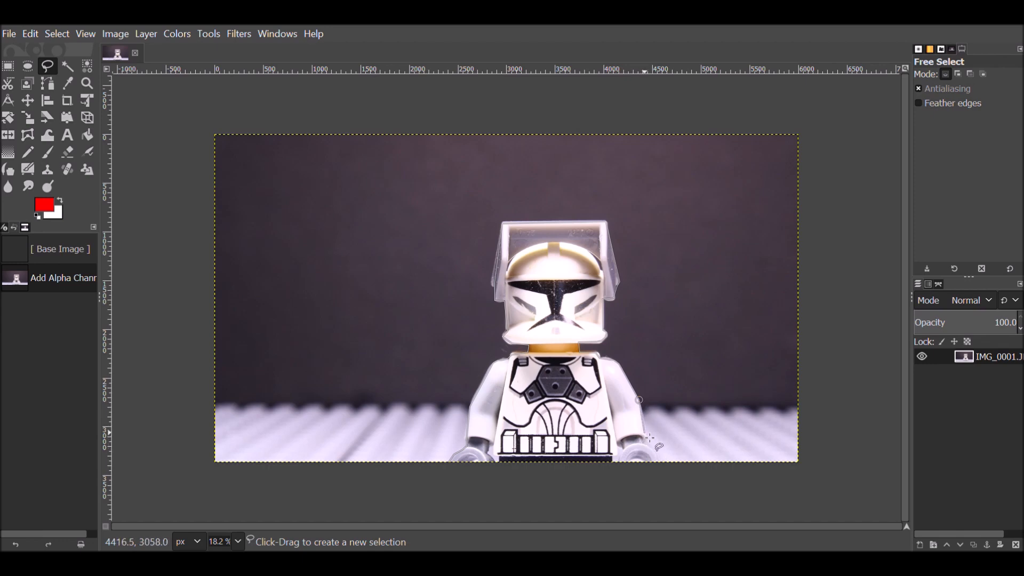
pyautogui.click(645, 434)
pyautogui.click(644, 432)
pyautogui.click(646, 444)
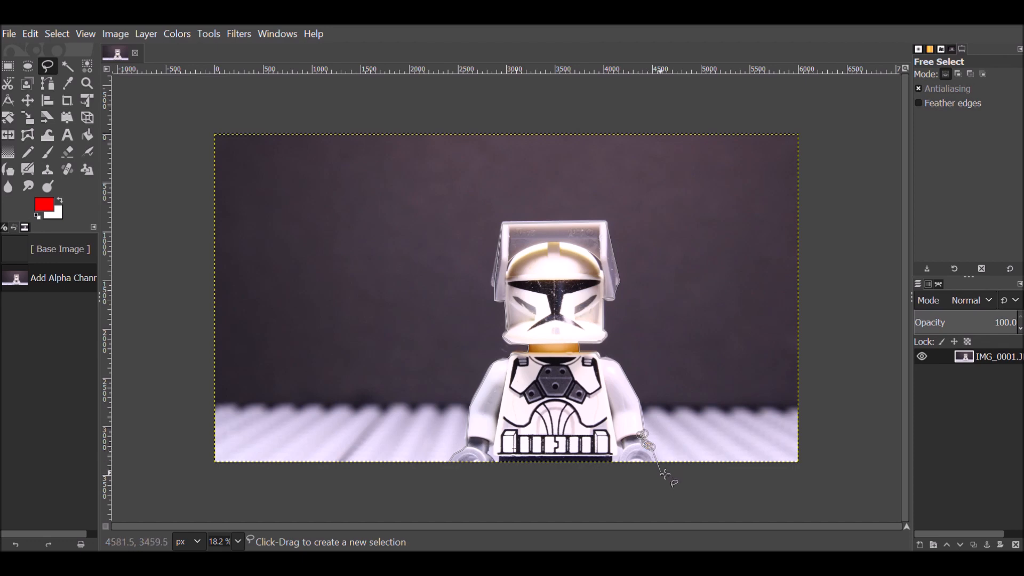
pyautogui.click(656, 450)
pyautogui.click(660, 457)
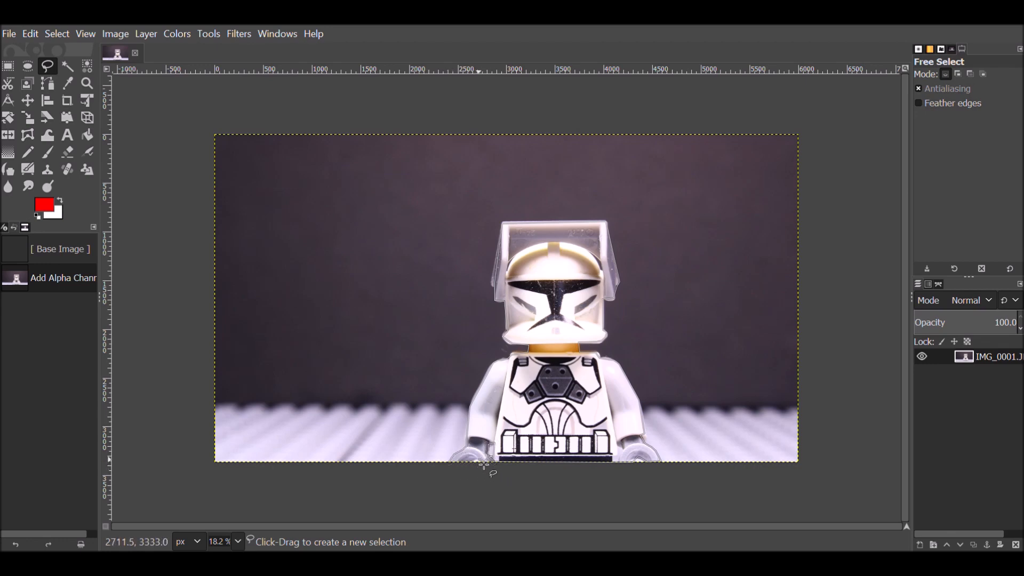
pyautogui.click(450, 462)
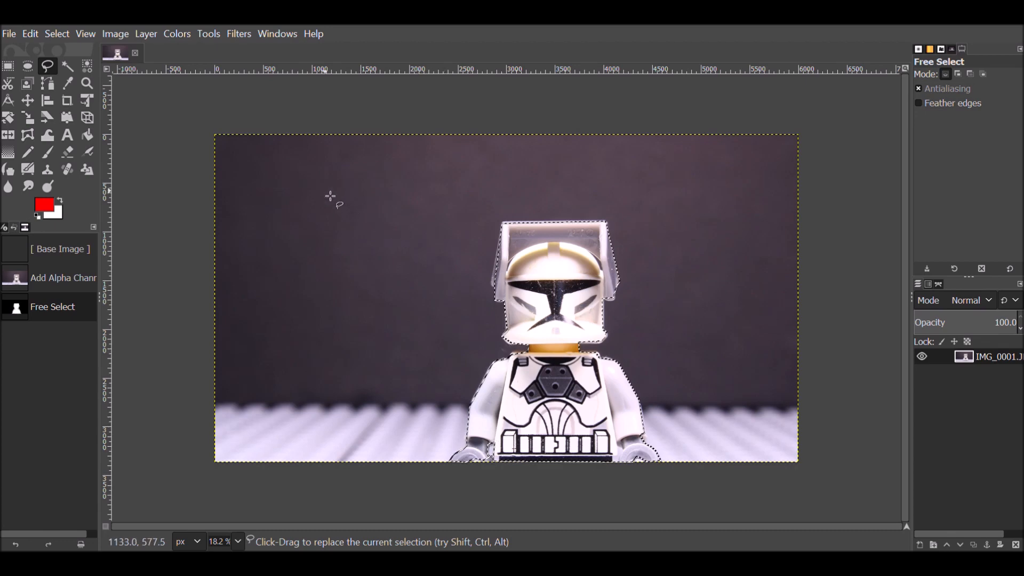
# Step: Invert the selection and cut away the background around the minifigure
pyautogui.click(56, 35)
pyautogui.click(85, 92)
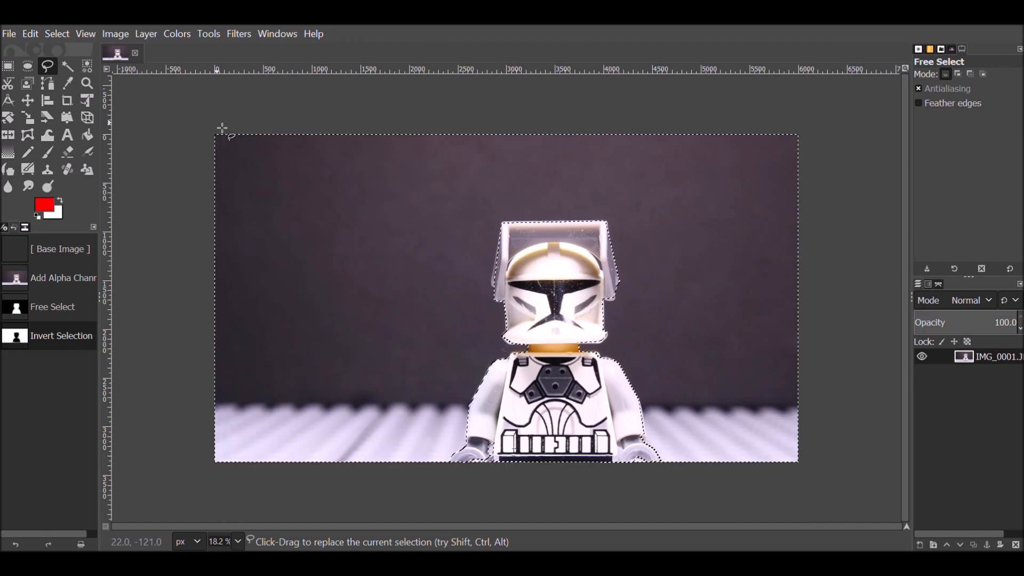
pyautogui.press('ctrl')
pyautogui.hotkey('ctrl', 'x')
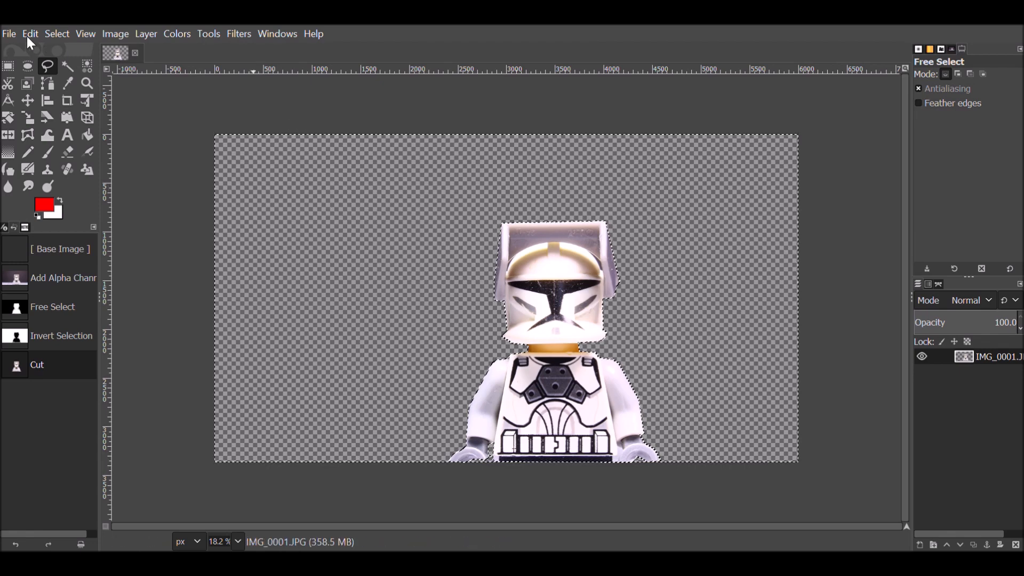
# Step: Export the cut-out minifigure as IMG_0001.png
pyautogui.click(10, 35)
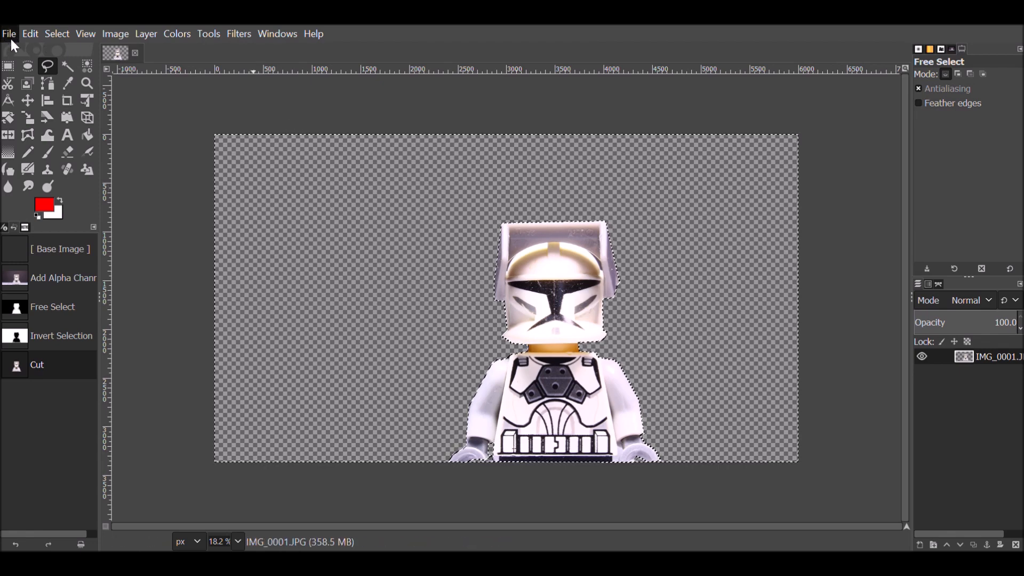
pyautogui.click(86, 268)
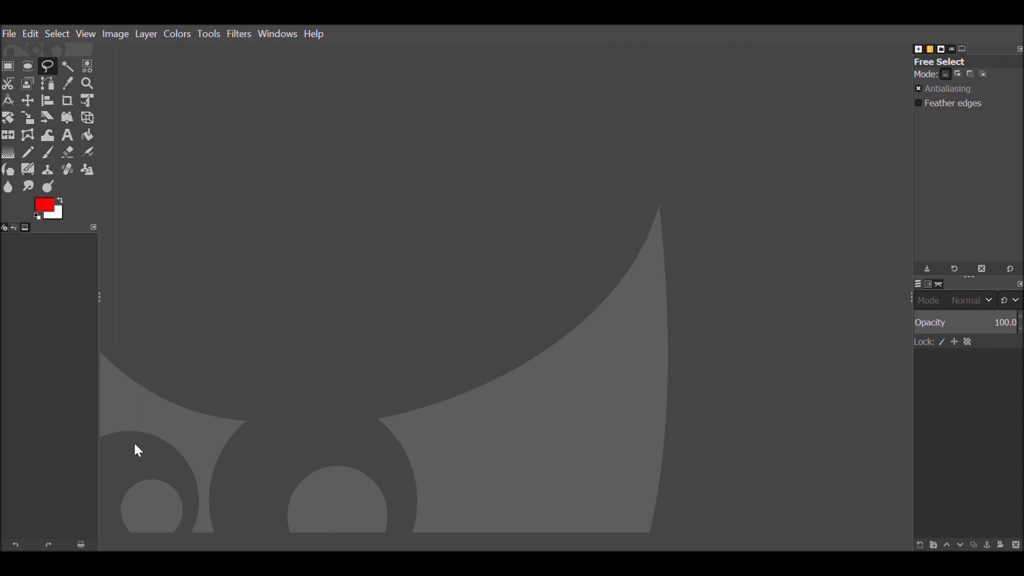
# Step: Open lego star wars pfp template.png and add IMG_0001.png to it as a new layer
pyautogui.moveTo(601, 404); pyautogui.dragTo(676, 368)
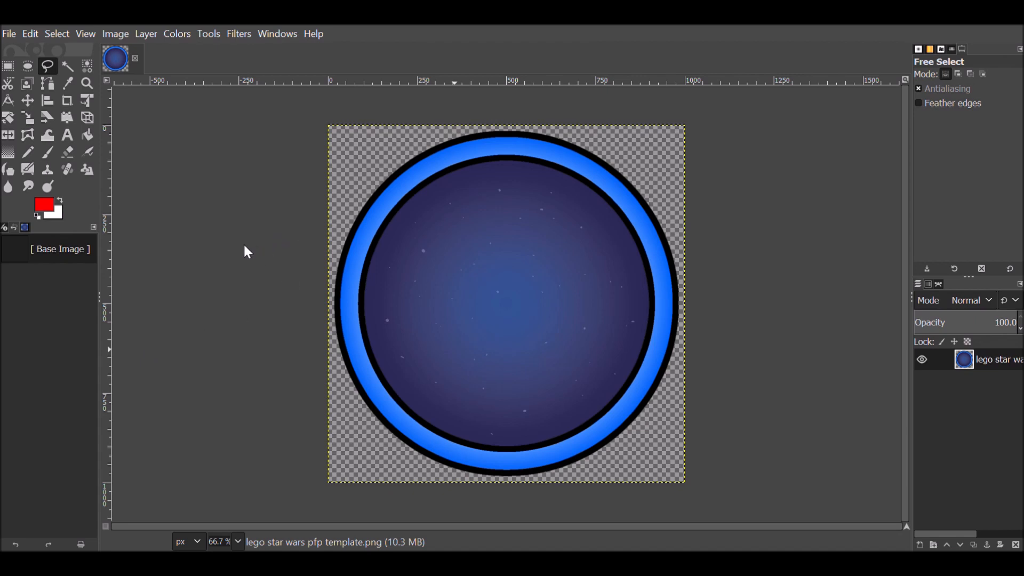
pyautogui.moveTo(571, 322); pyautogui.dragTo(571, 322)
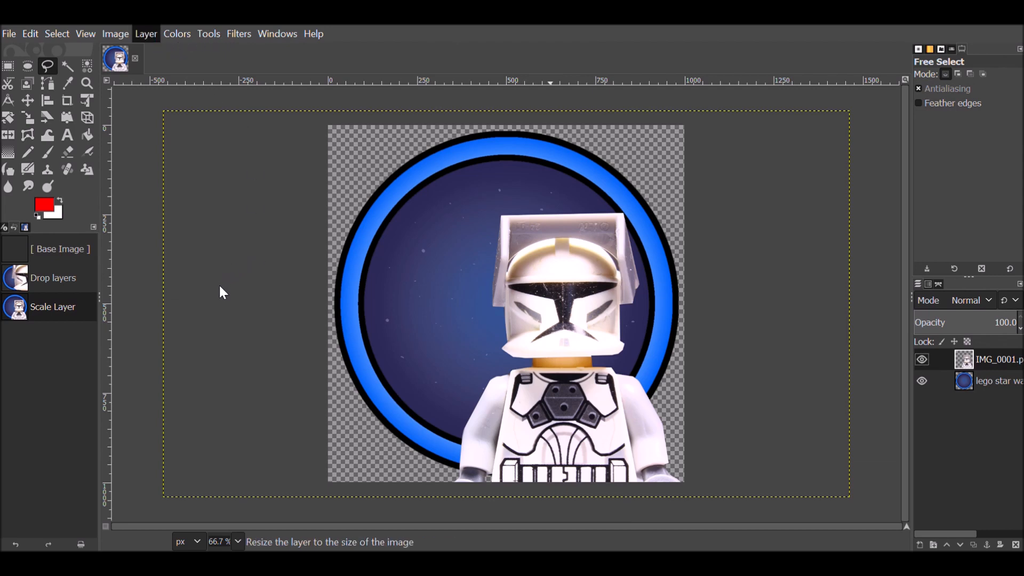
# Step: Scale up the IMG_0001.png layer in two passes so the visor reaches across the right side of the blue ring
pyautogui.click(229, 295)
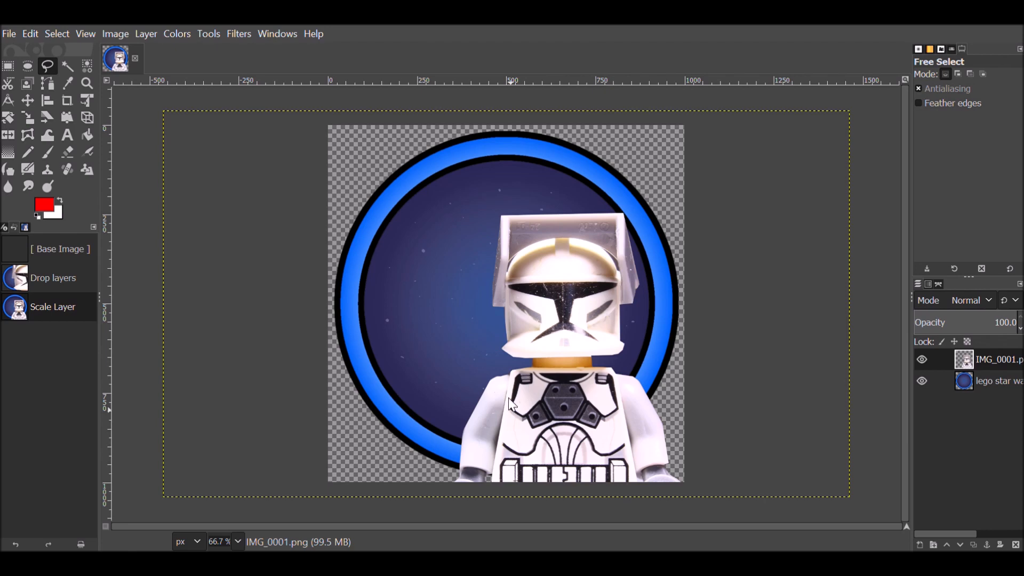
pyautogui.click(537, 387)
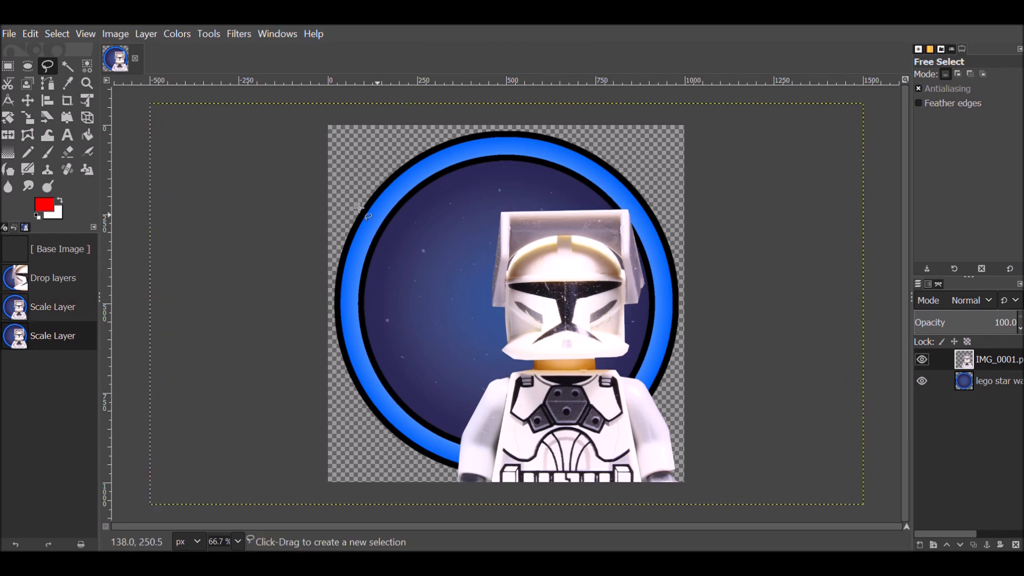
pyautogui.click(144, 37)
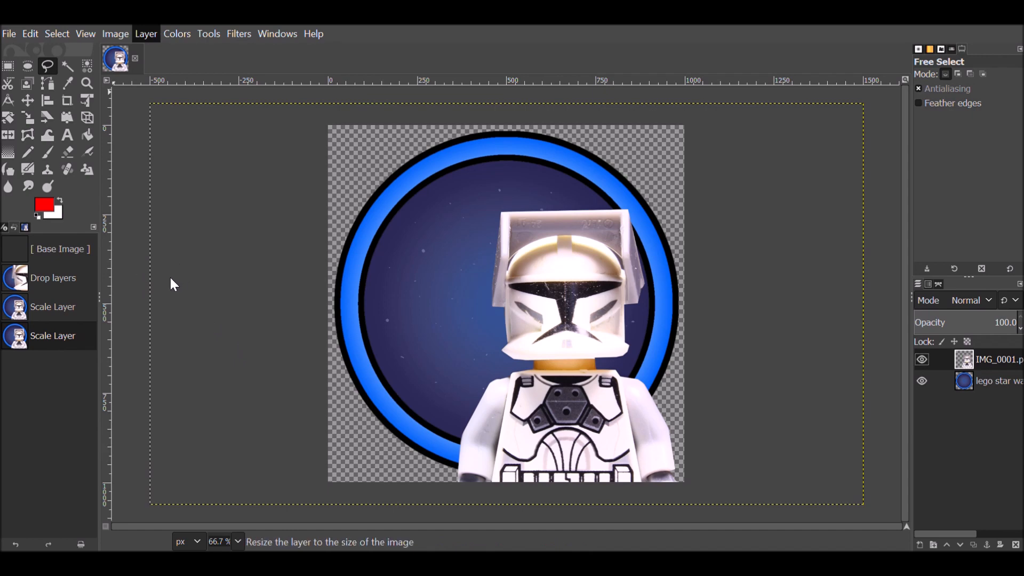
pyautogui.click(177, 296)
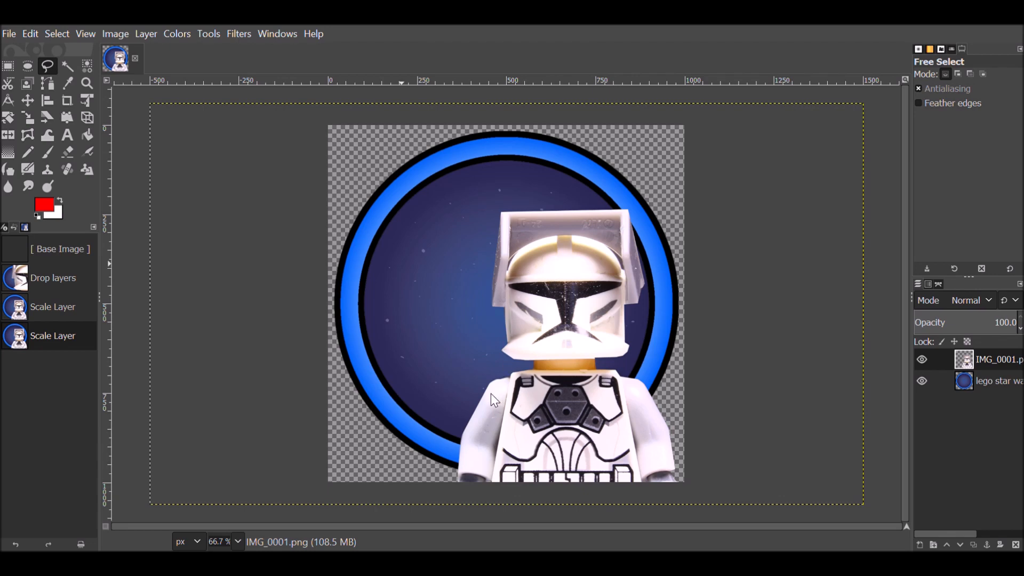
pyautogui.press('Return')
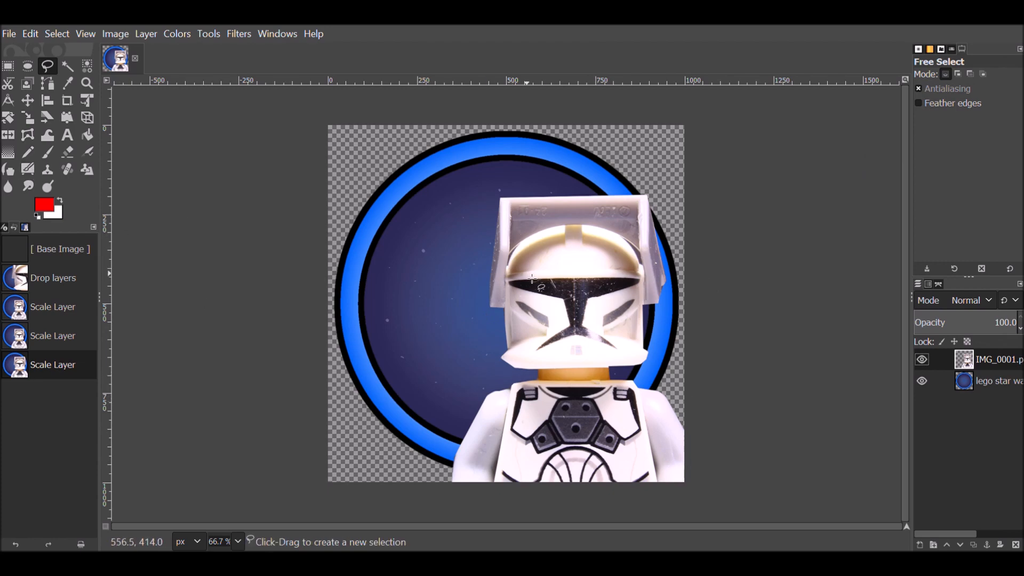
# Step: Use the Perspective tool to move the minifigure to the middle of the circle without distorting it, and apply the transform
pyautogui.click(87, 118)
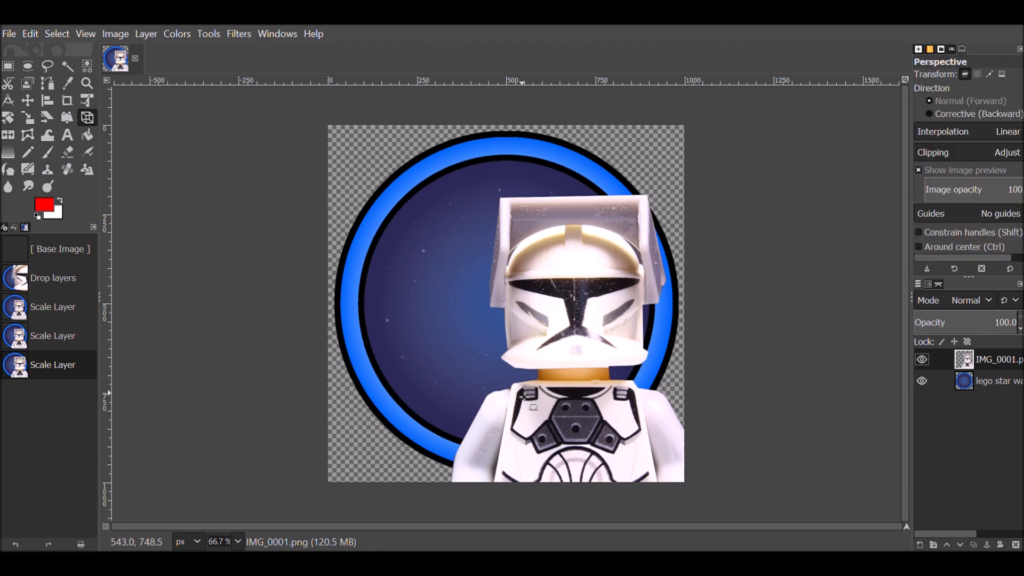
pyautogui.click(538, 372)
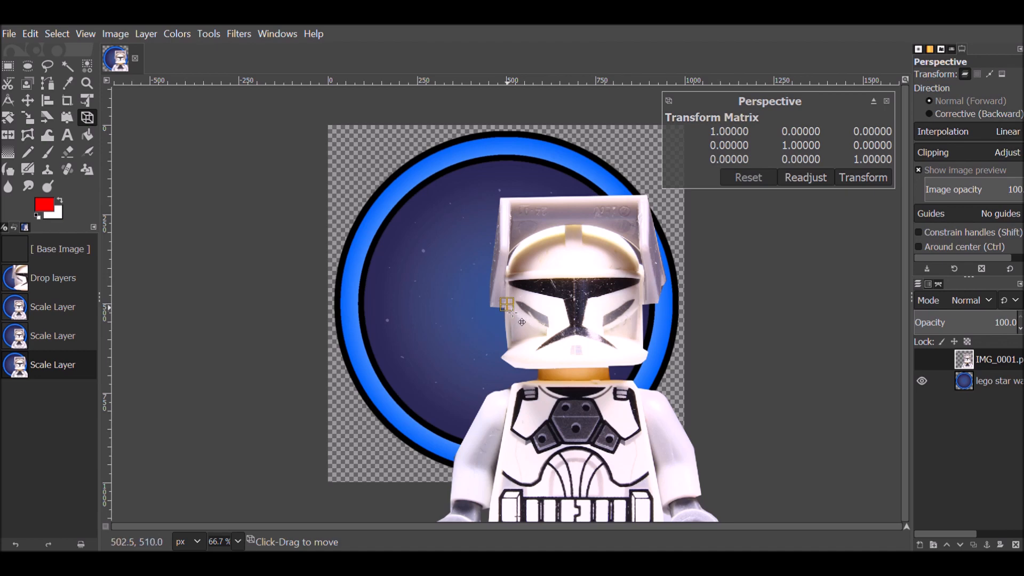
pyautogui.moveTo(514, 316); pyautogui.dragTo(458, 304)
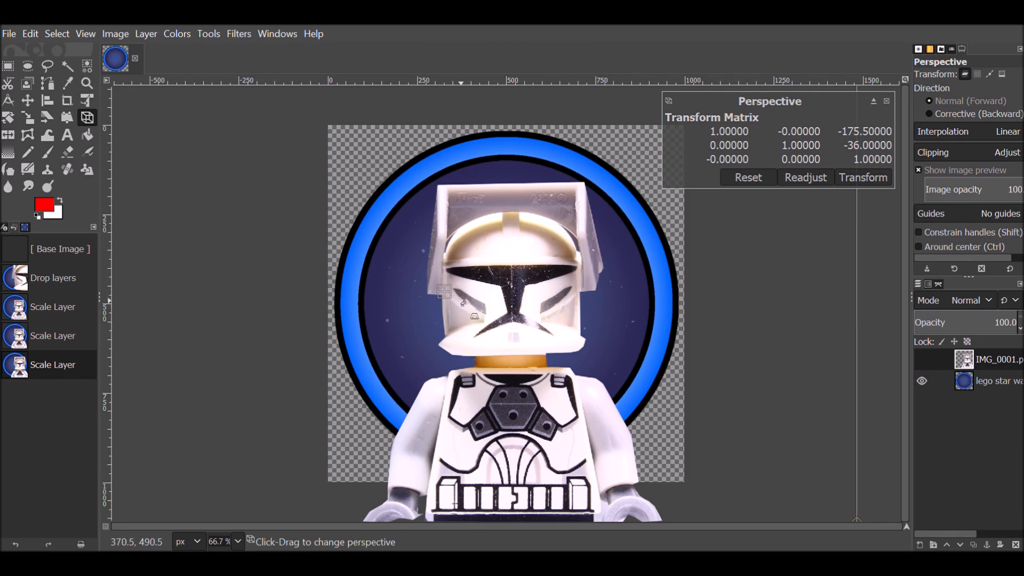
pyautogui.moveTo(455, 304); pyautogui.dragTo(455, 308)
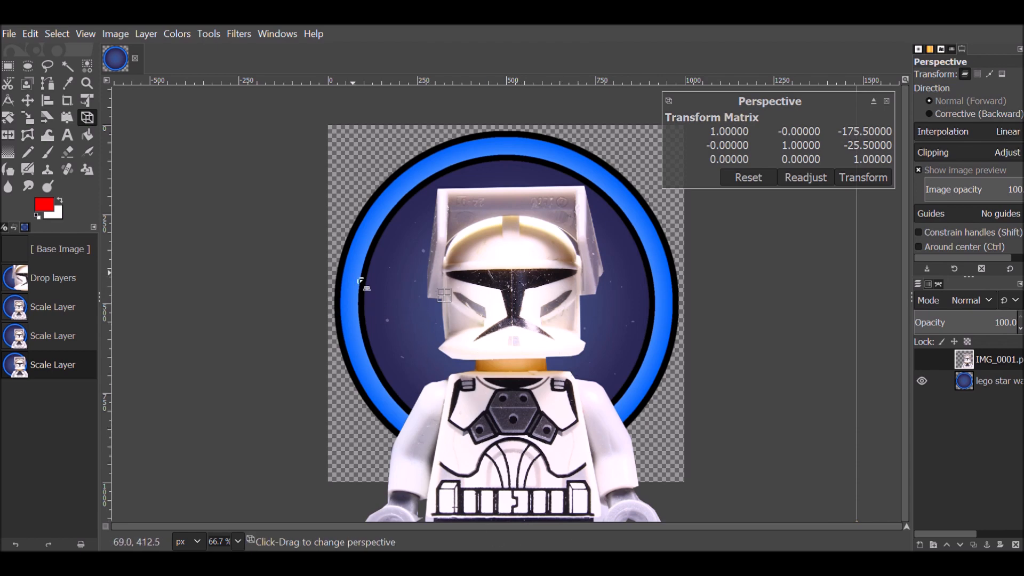
pyautogui.click(864, 178)
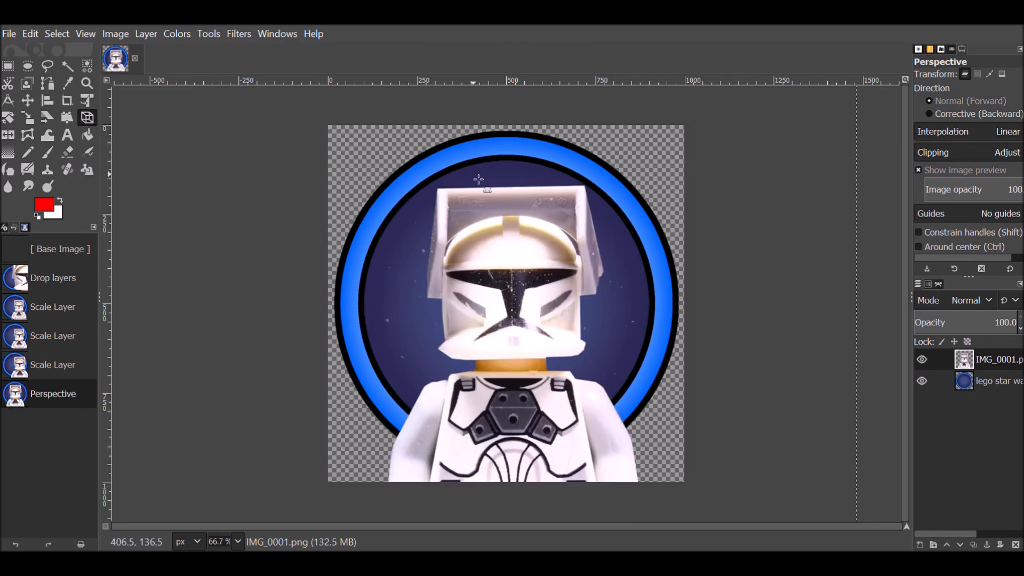
# Step: Switch to Free Select and lower the IMG_0001.png layer's opacity to 3
pyautogui.click(53, 64)
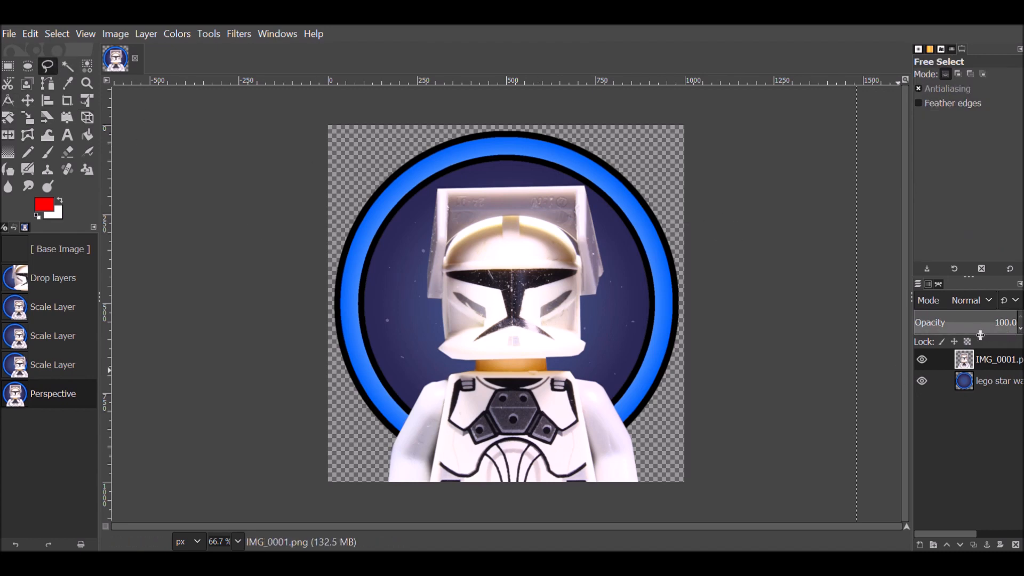
pyautogui.click(1019, 329)
pyautogui.moveTo(1020, 333); pyautogui.dragTo(1020, 333)
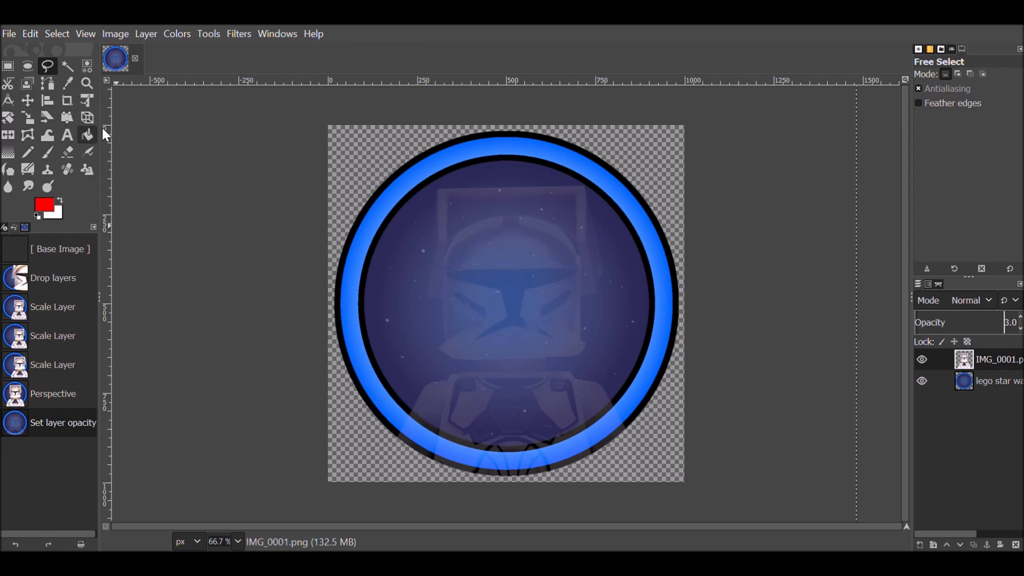
# Step: Start a selection outline at the left arm and trace the ring's inner edge down almost to the circle's lowest point
pyautogui.click(413, 409)
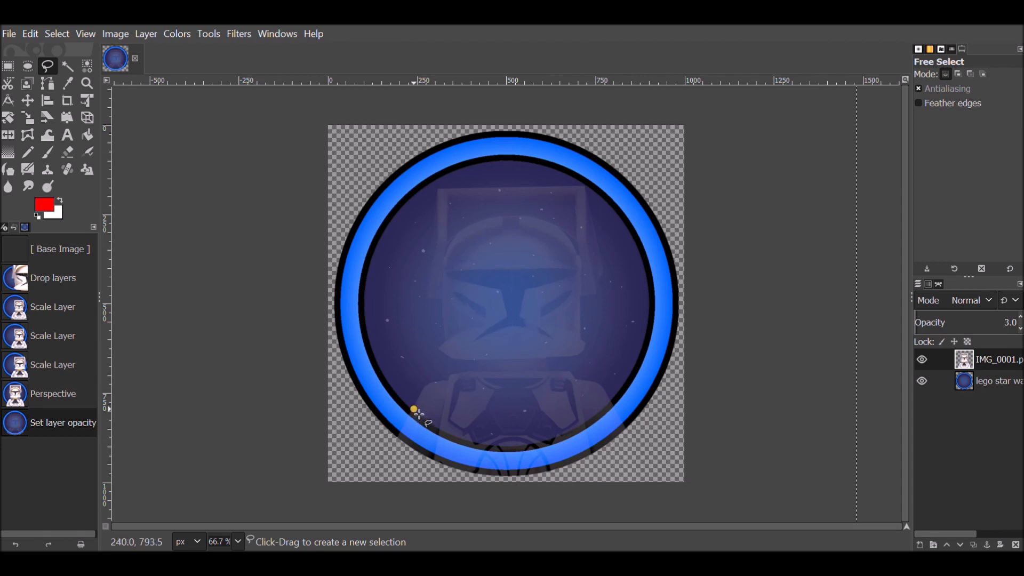
pyautogui.click(418, 414)
pyautogui.click(425, 420)
pyautogui.click(432, 424)
pyautogui.click(442, 432)
pyautogui.click(452, 437)
pyautogui.click(462, 441)
pyautogui.click(472, 443)
pyautogui.click(482, 445)
pyautogui.click(493, 447)
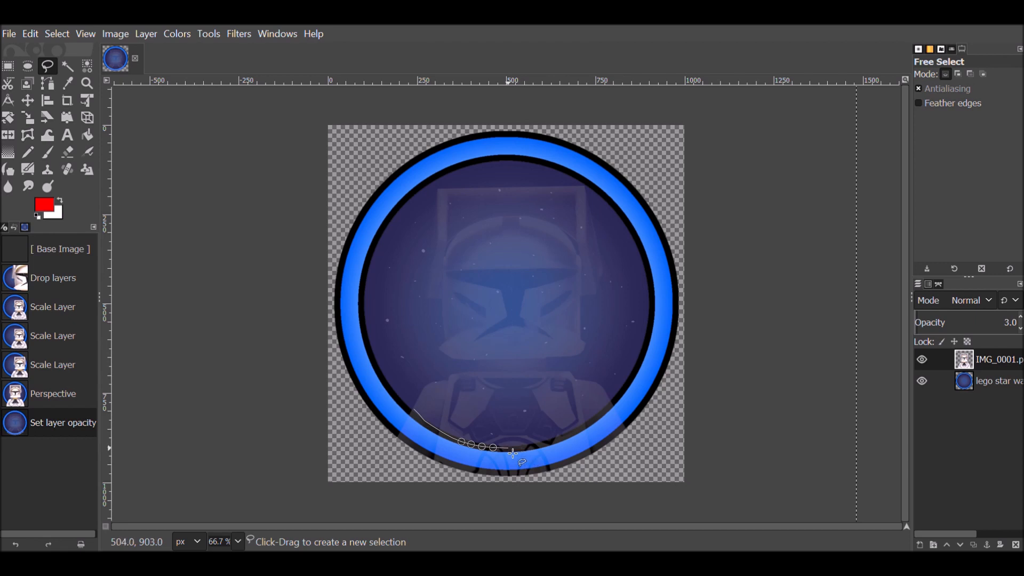
# Step: Continue the outline along the ring's inner edge from the circle's lowest point up to the minifigure's right arm
pyautogui.click(506, 448)
pyautogui.click(526, 447)
pyautogui.click(542, 442)
pyautogui.click(556, 439)
pyautogui.click(564, 435)
pyautogui.click(573, 430)
pyautogui.click(581, 425)
pyautogui.click(590, 420)
pyautogui.click(600, 410)
pyautogui.click(607, 401)
pyautogui.click(616, 397)
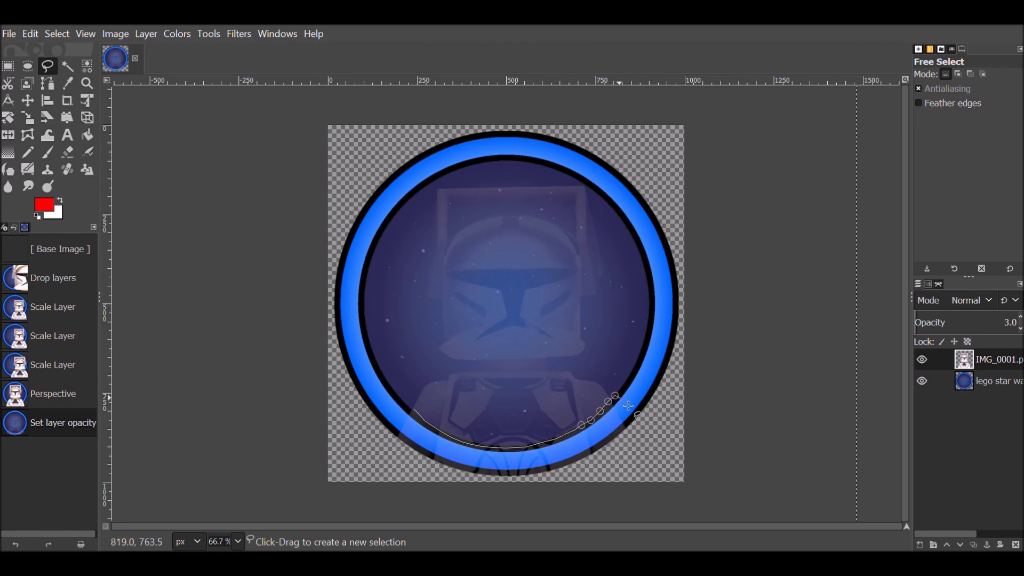
# Step: Close the selection outline around the area below the ring's inner edge and delete the minifigure parts inside it
pyautogui.click(661, 506)
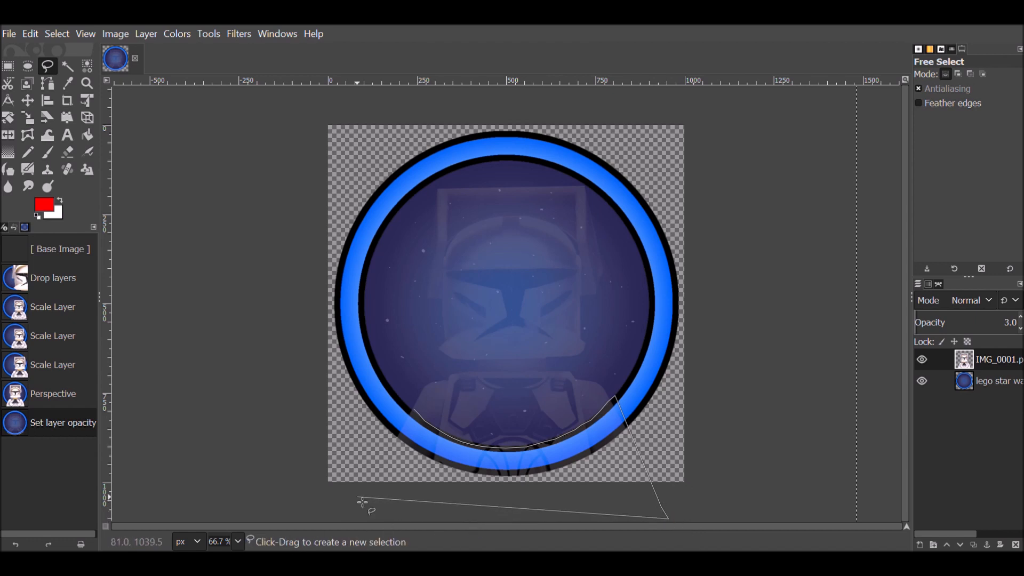
pyautogui.click(328, 517)
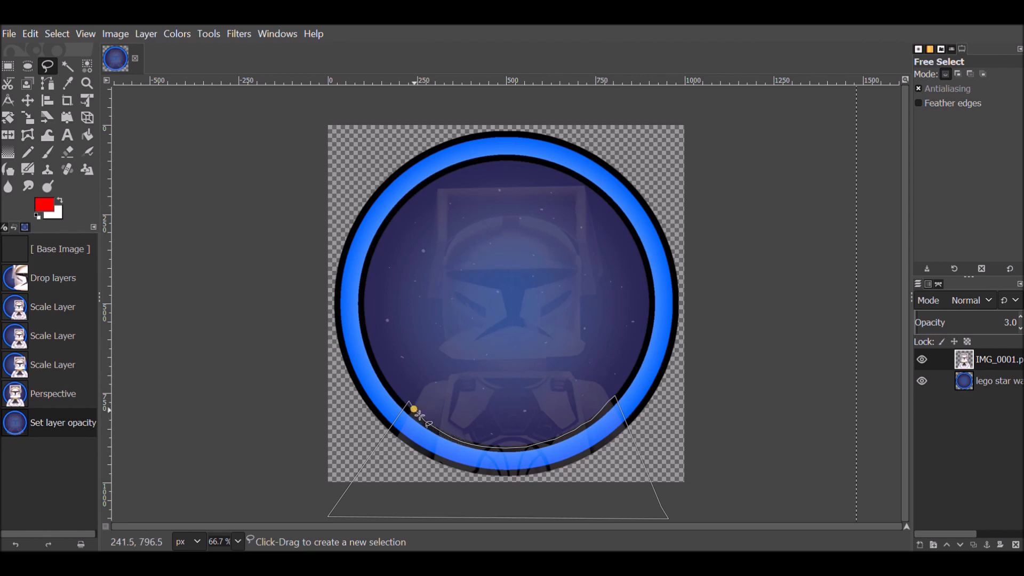
pyautogui.click(415, 410)
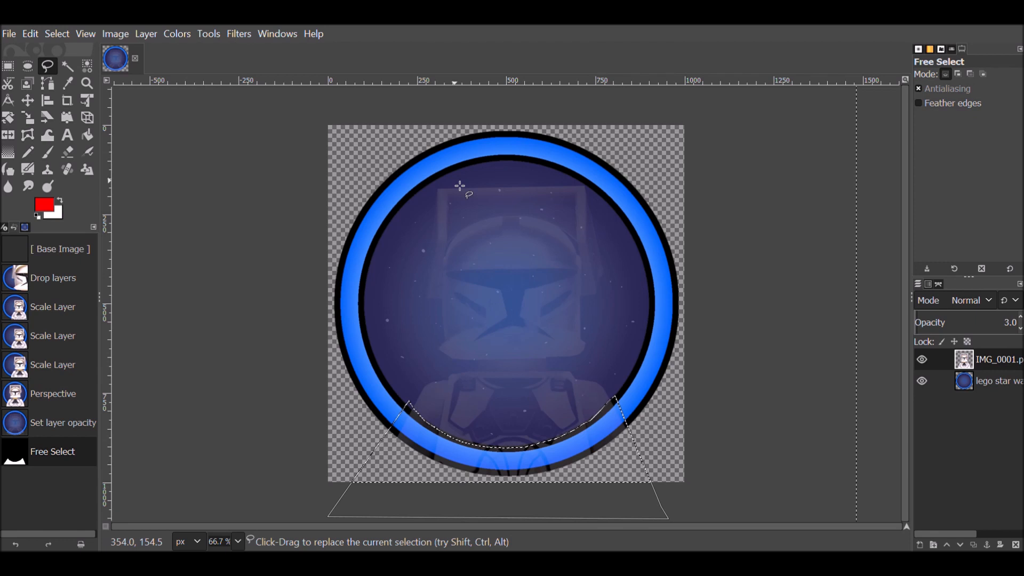
pyautogui.press('Delete')
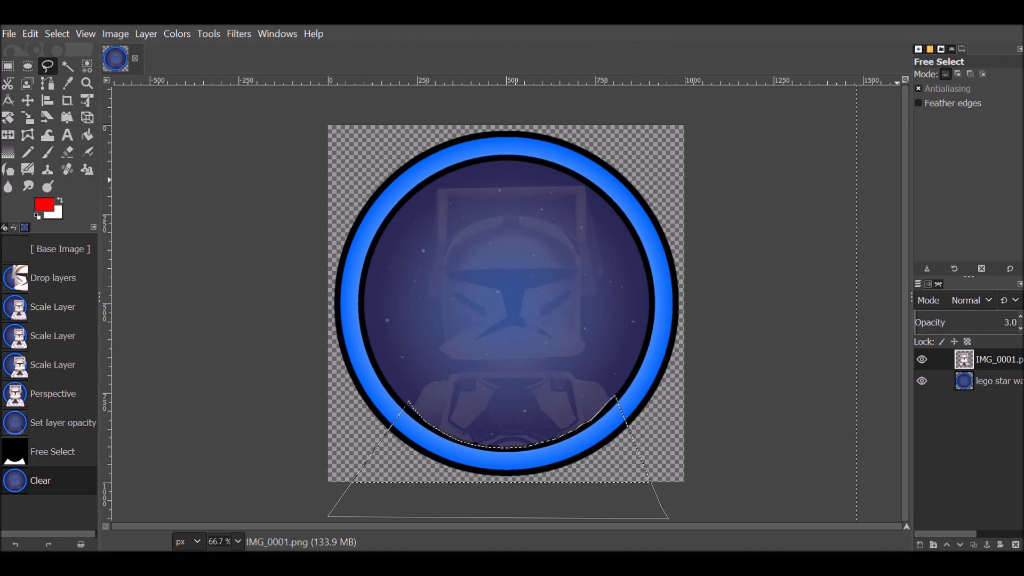
# Step: Set the IMG_0001.png layer's opacity back to 100 and dismiss the selection outline
pyautogui.click(1020, 318)
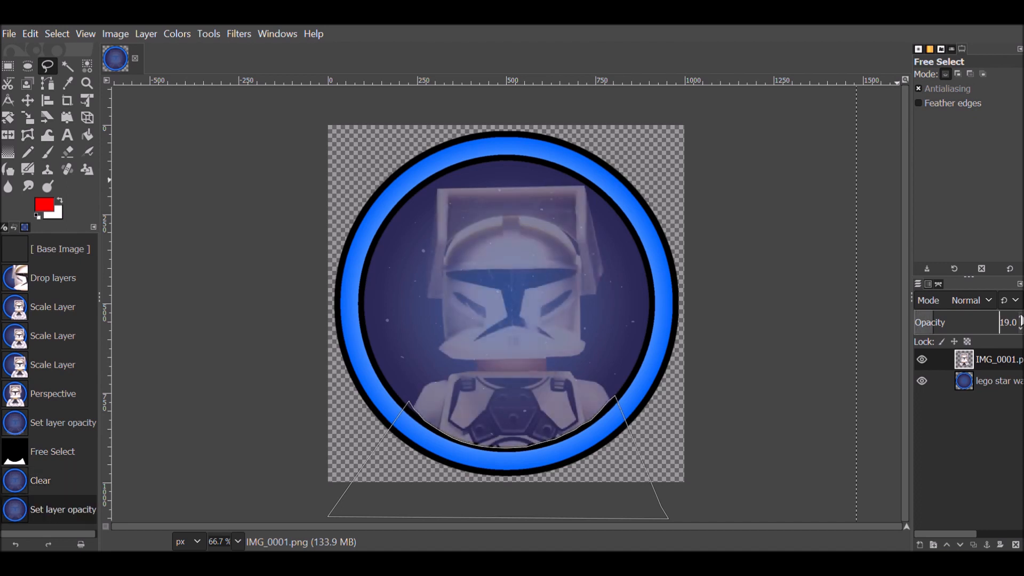
pyautogui.moveTo(1020, 319); pyautogui.dragTo(1021, 319)
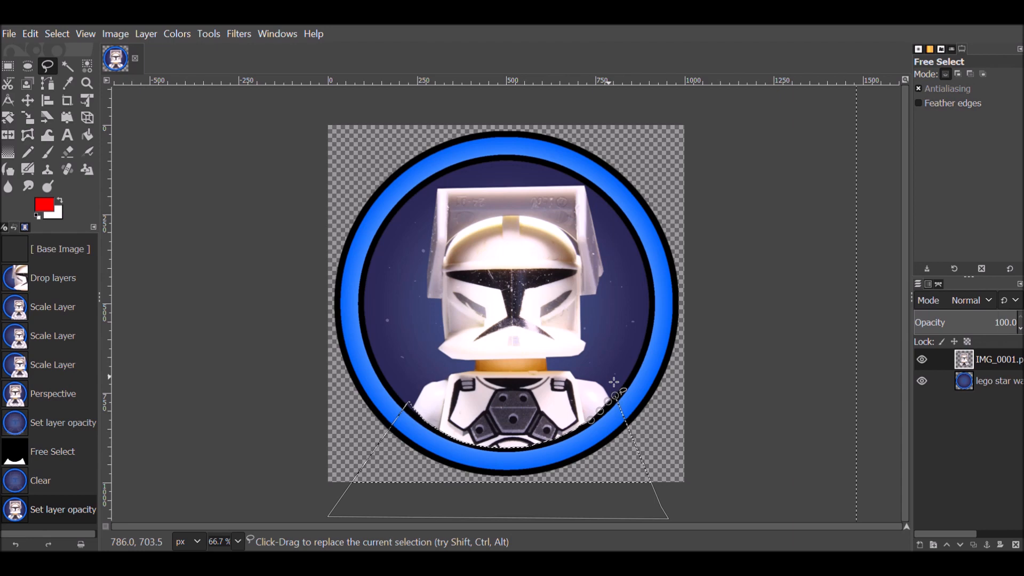
pyautogui.press('Escape')
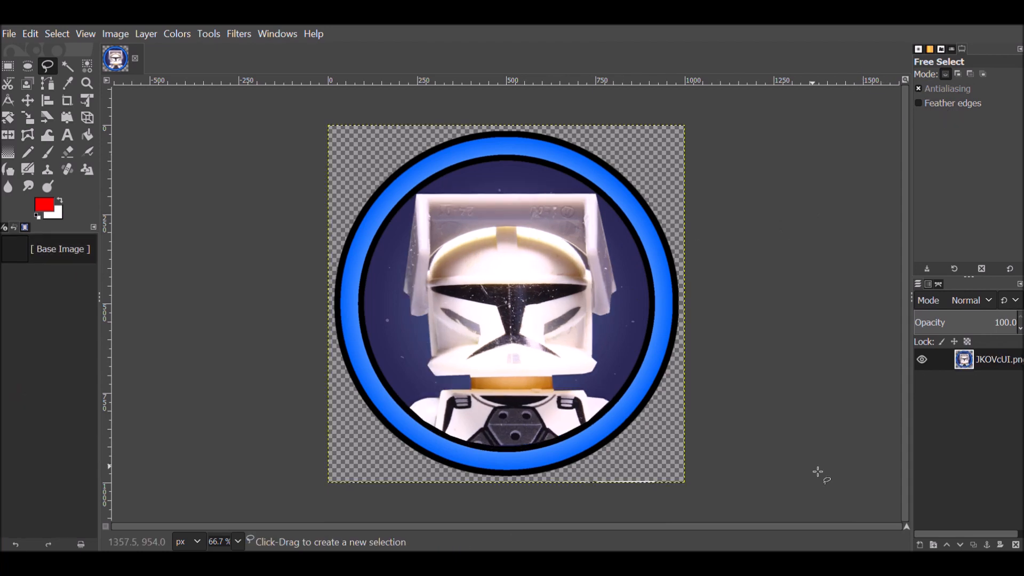
# Step: Start exporting the finished profile picture
pyautogui.click(8, 34)
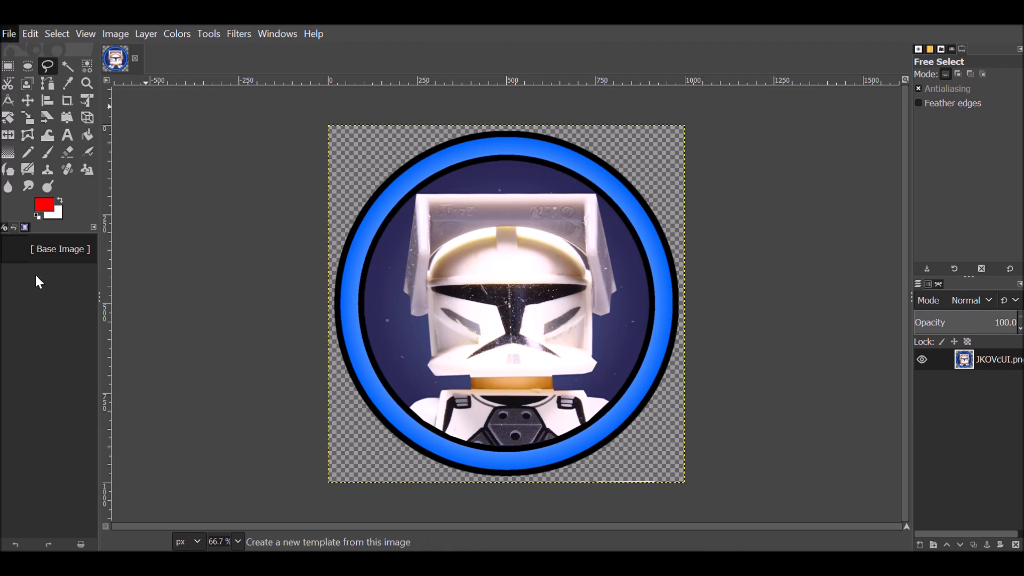
pyautogui.click(39, 263)
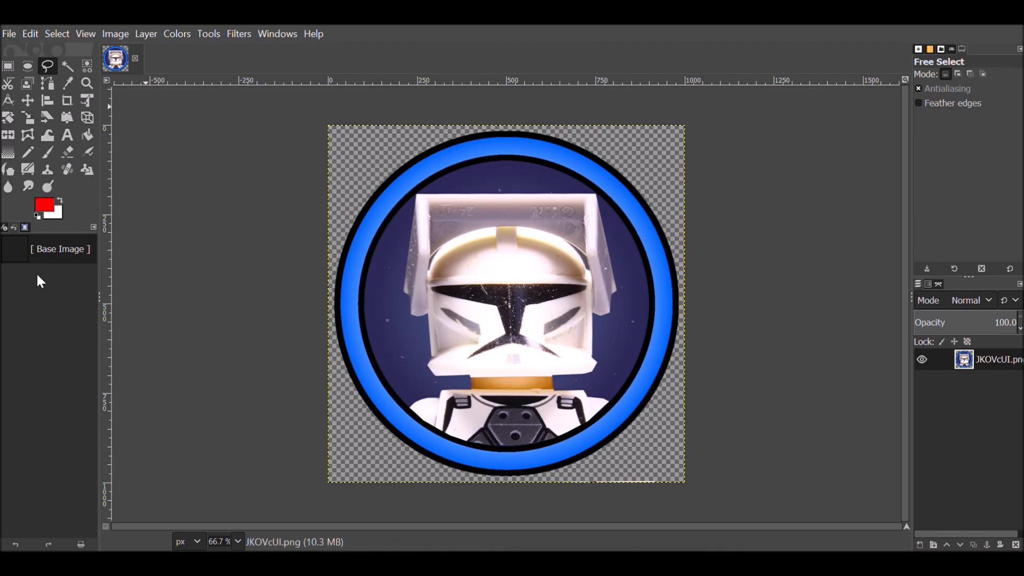